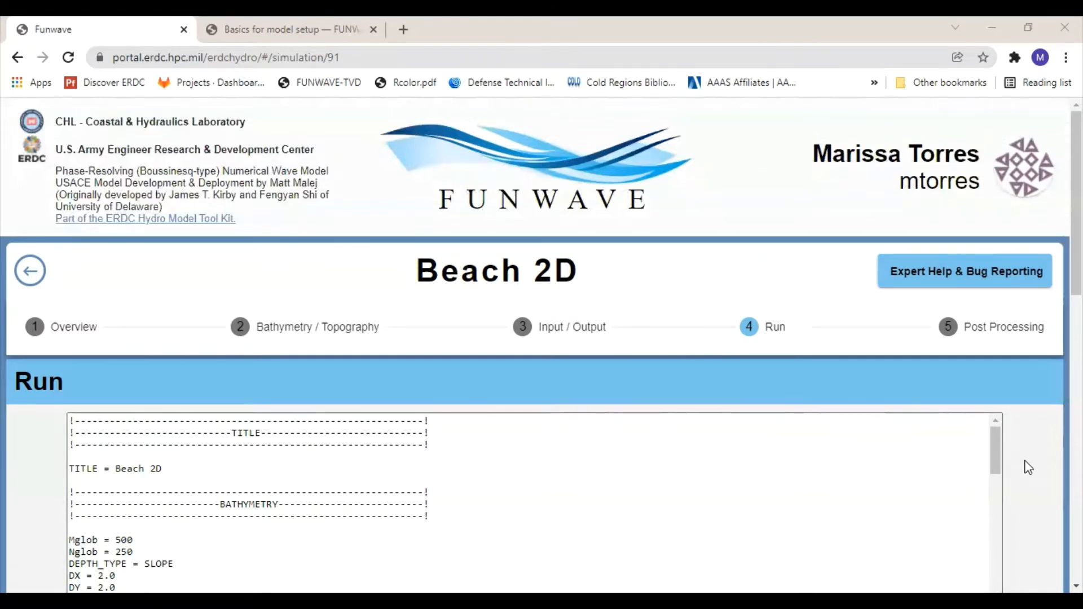
Review the Beach 2D input file from its title to its output section, especially the numerics, and the Additional Inputs area.
scroll(1028, 468, "down", 3)
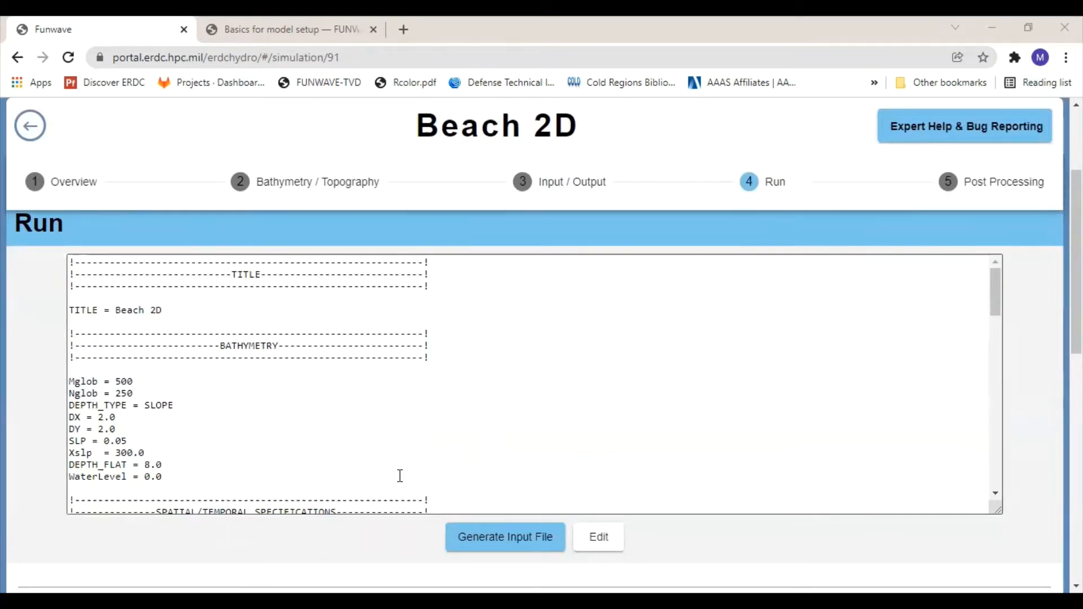
scroll(564, 358, "down", 5)
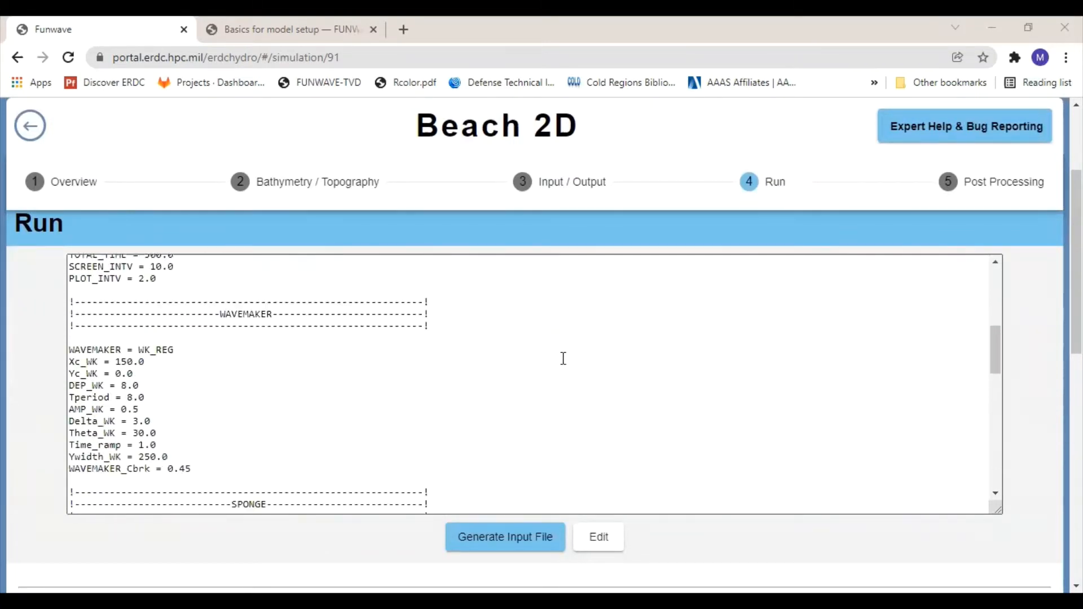
scroll(563, 358, "down", 10)
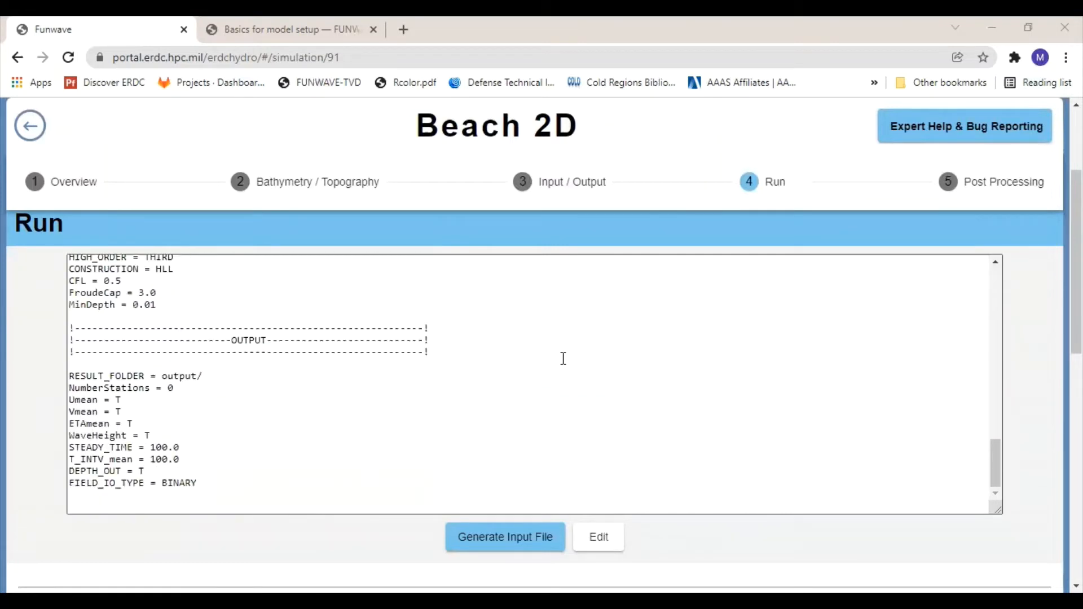
scroll(563, 359, "up", 15)
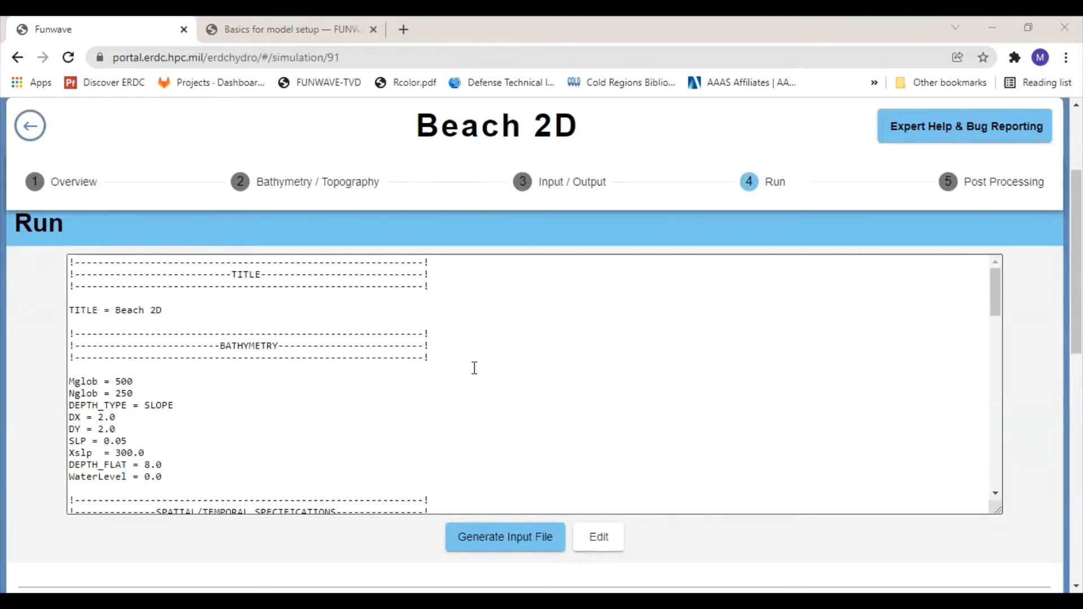
scroll(474, 368, "down", 12)
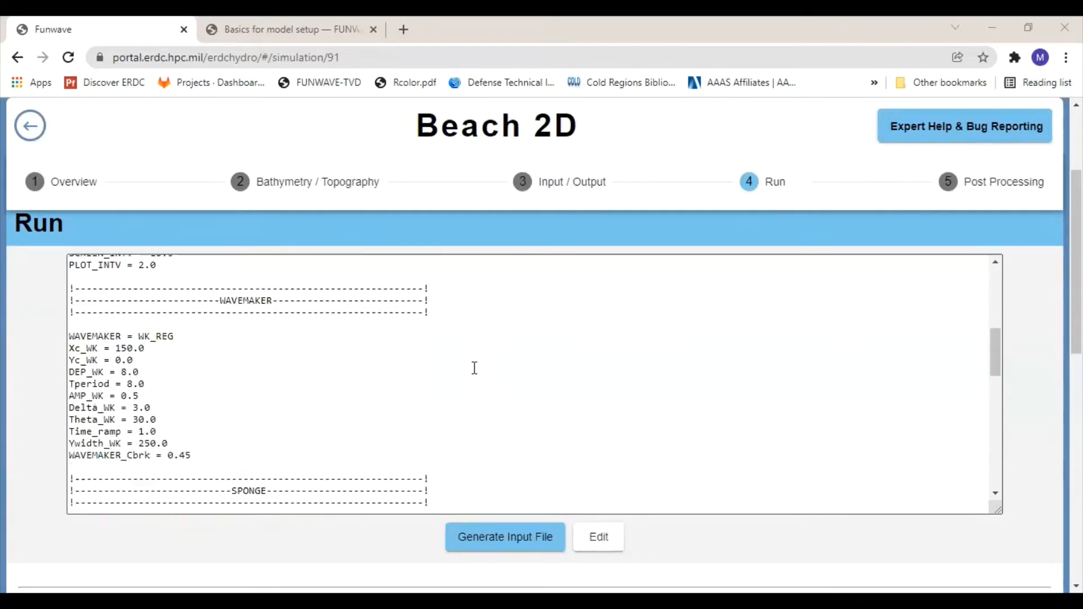
scroll(475, 368, "down", 5)
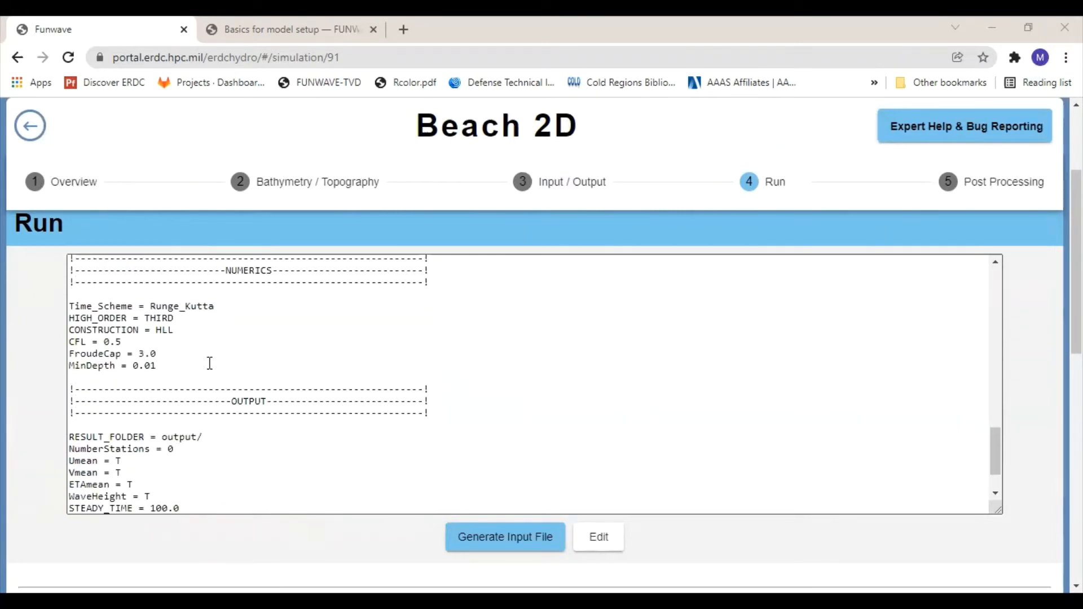
left_click_drag(157, 366, 60, 310)
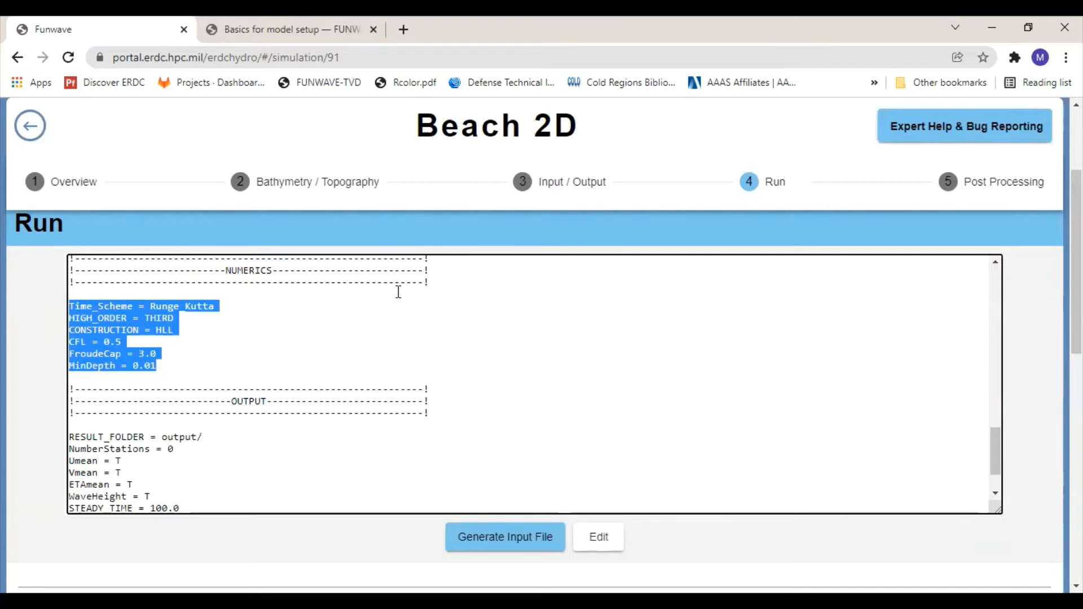
left_click(172, 370)
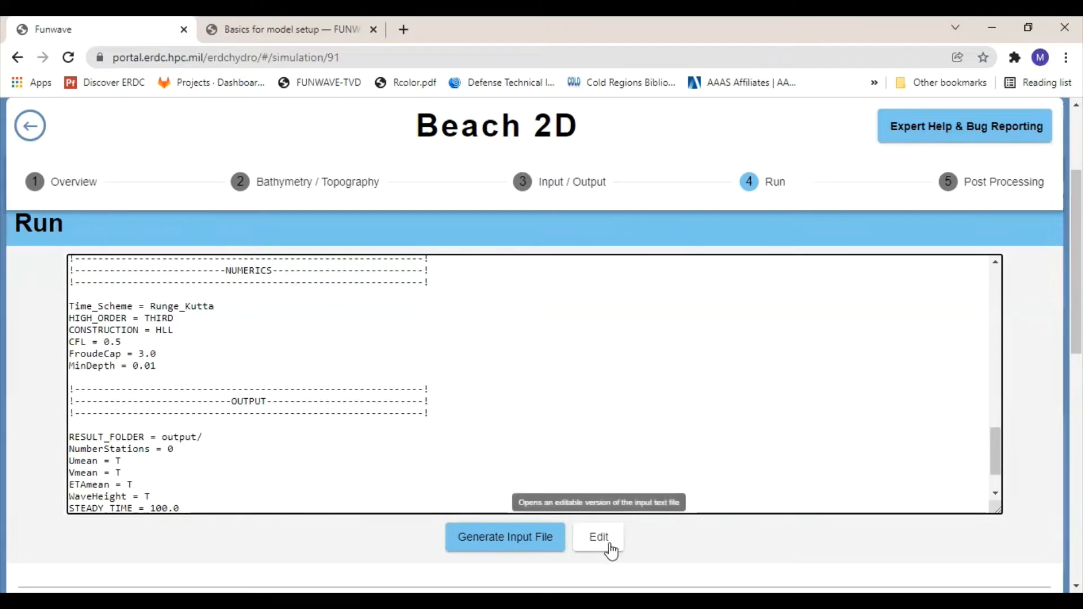
scroll(1037, 430, "down", 6)
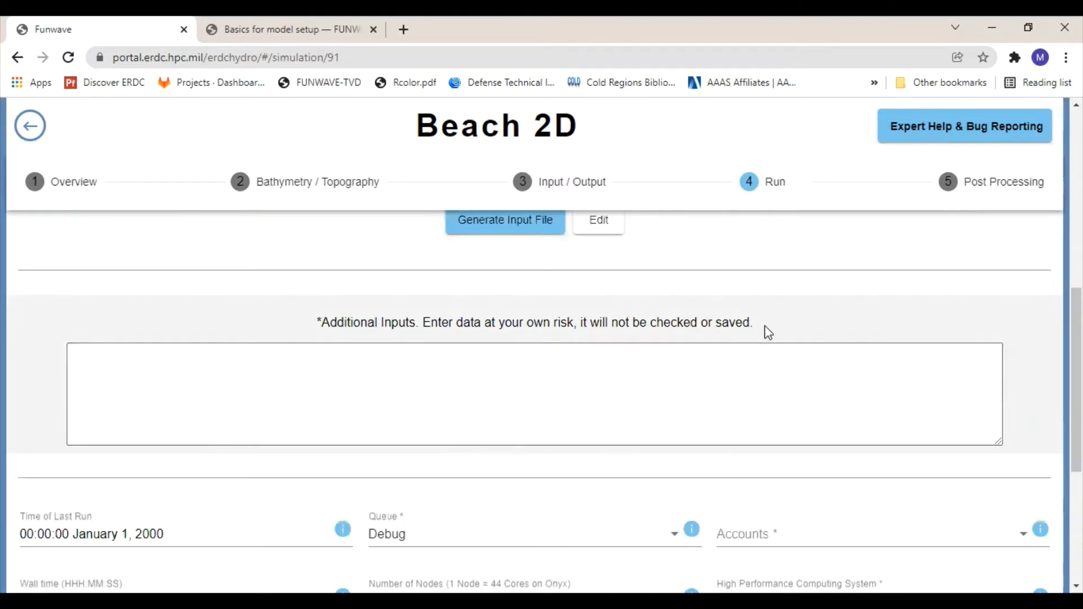
left_click_drag(486, 341, 415, 338)
left_click(423, 320)
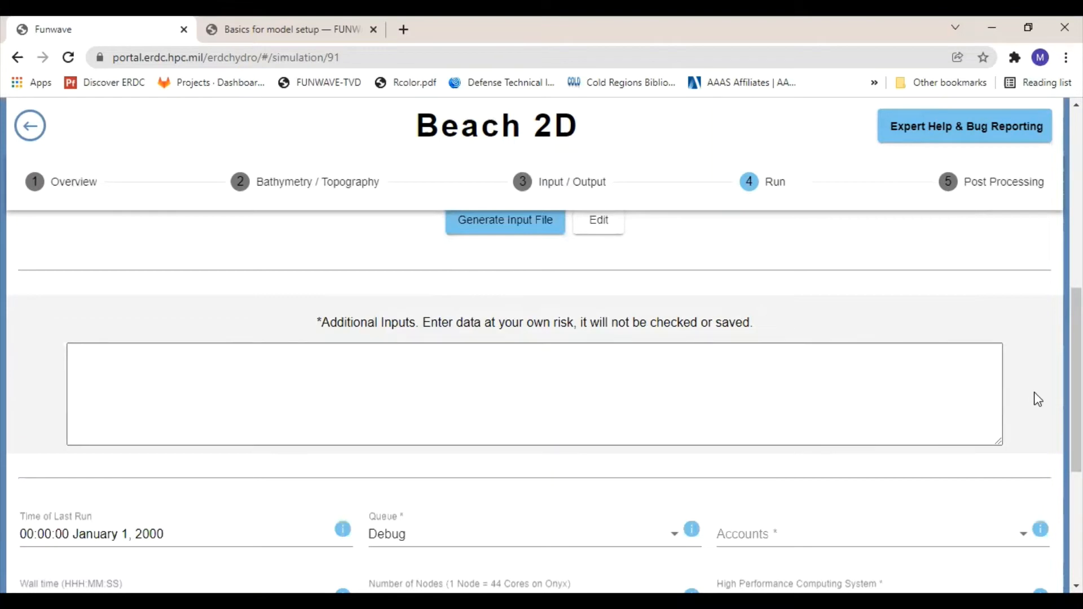
Set the simulation's run queue to Standard Priority (small jobs).
scroll(1038, 400, "down", 4)
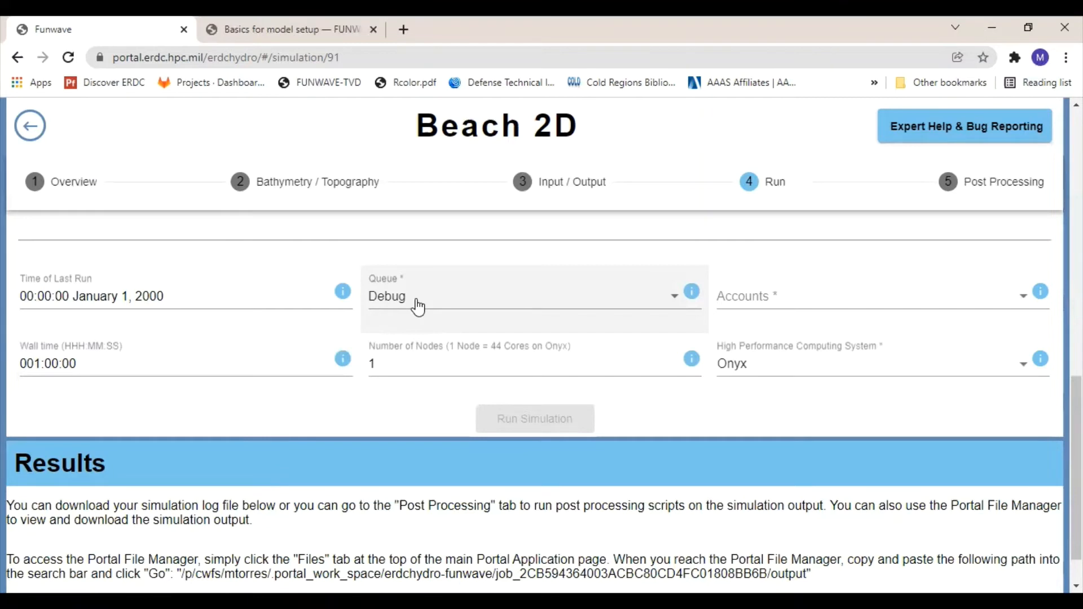
left_click(587, 300)
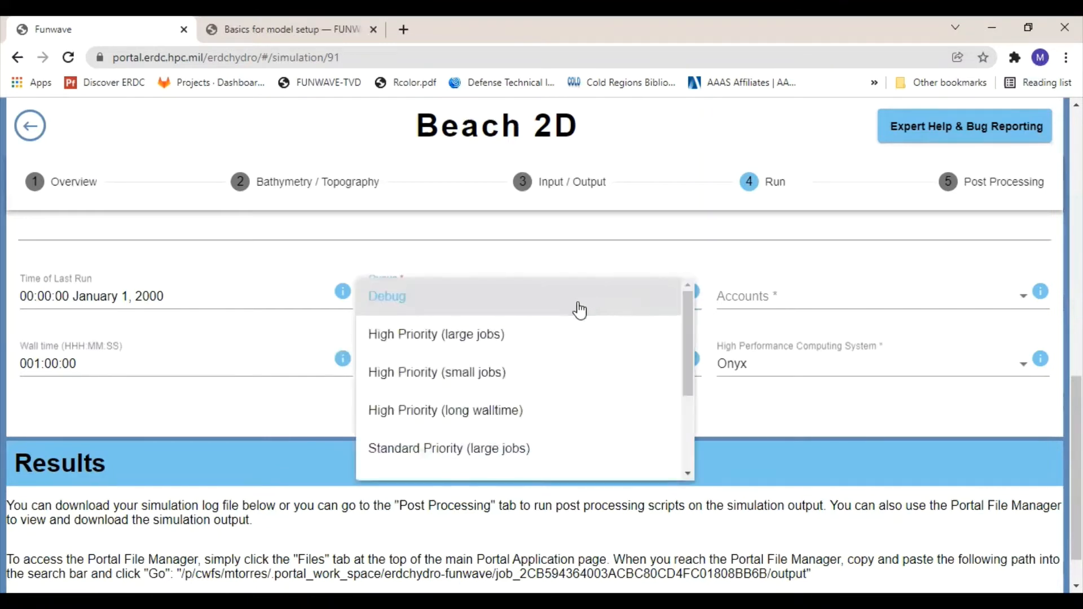
scroll(559, 370, "down", 3)
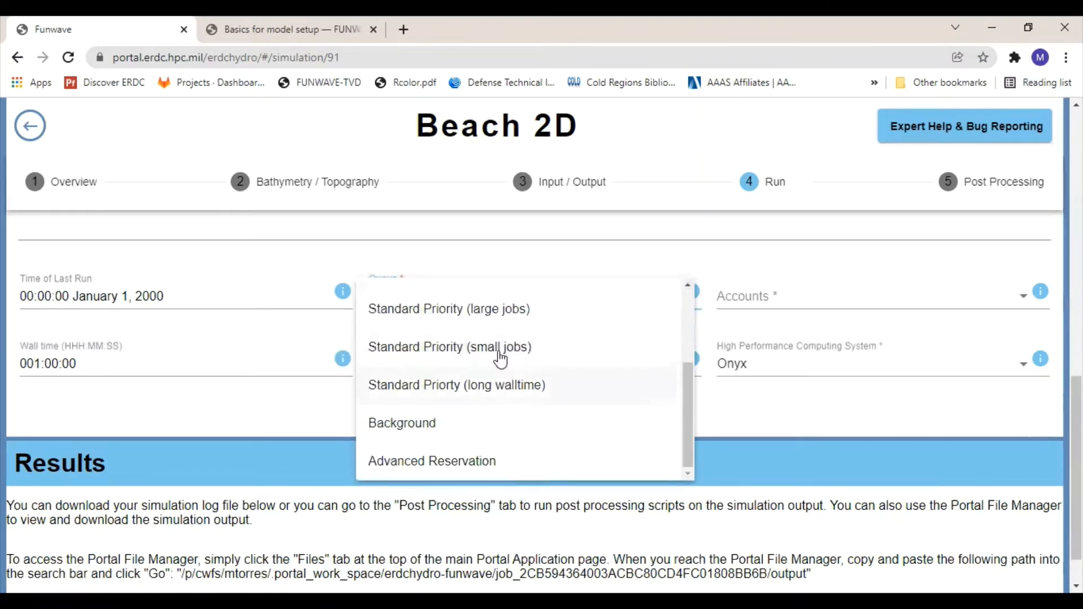
left_click(465, 358)
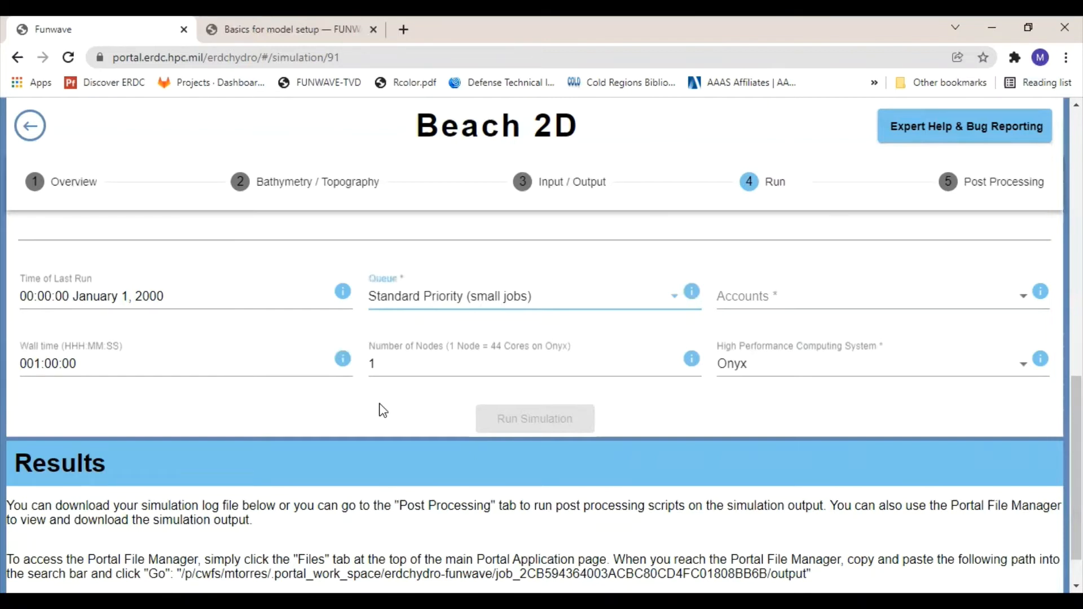
Look up the Onyx hardware specifications and the Queue Summary limits through the queue's help link, and return to the run settings.
mouse_move(693, 293)
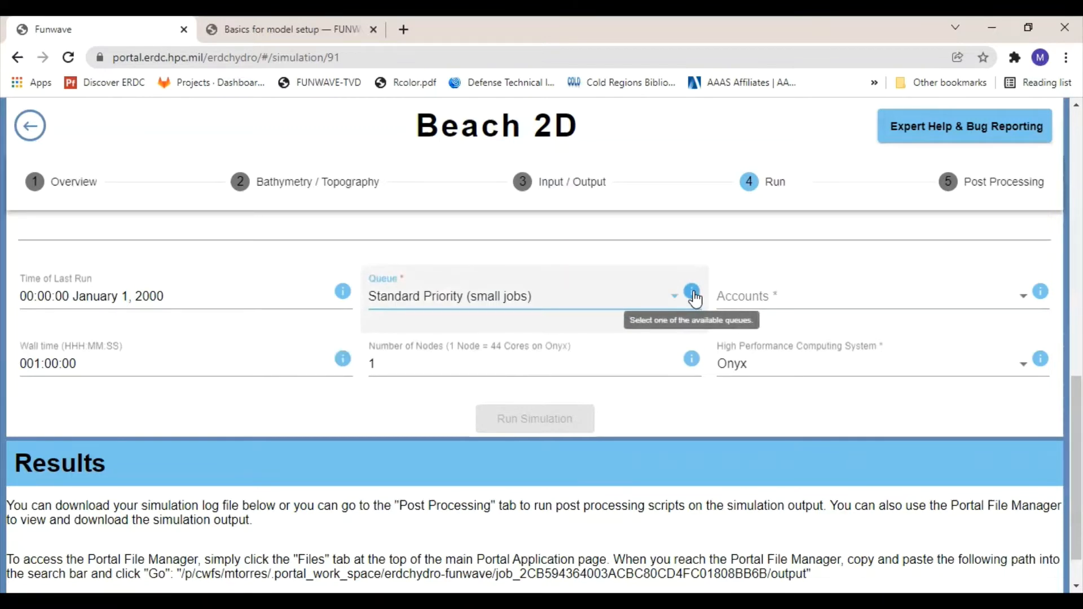
left_click(693, 292)
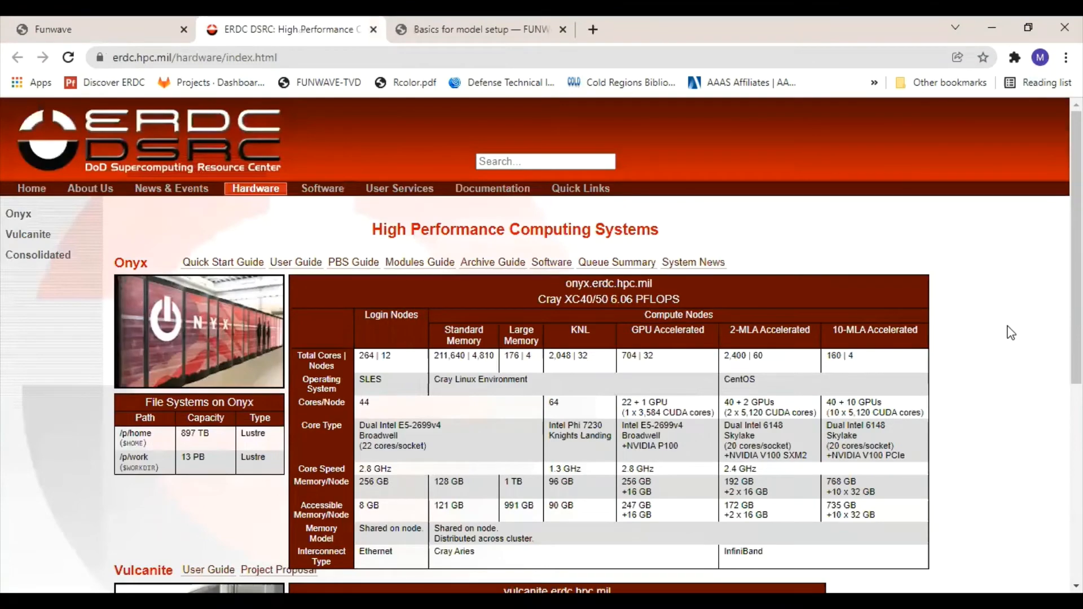
scroll(1011, 333, "down", 6)
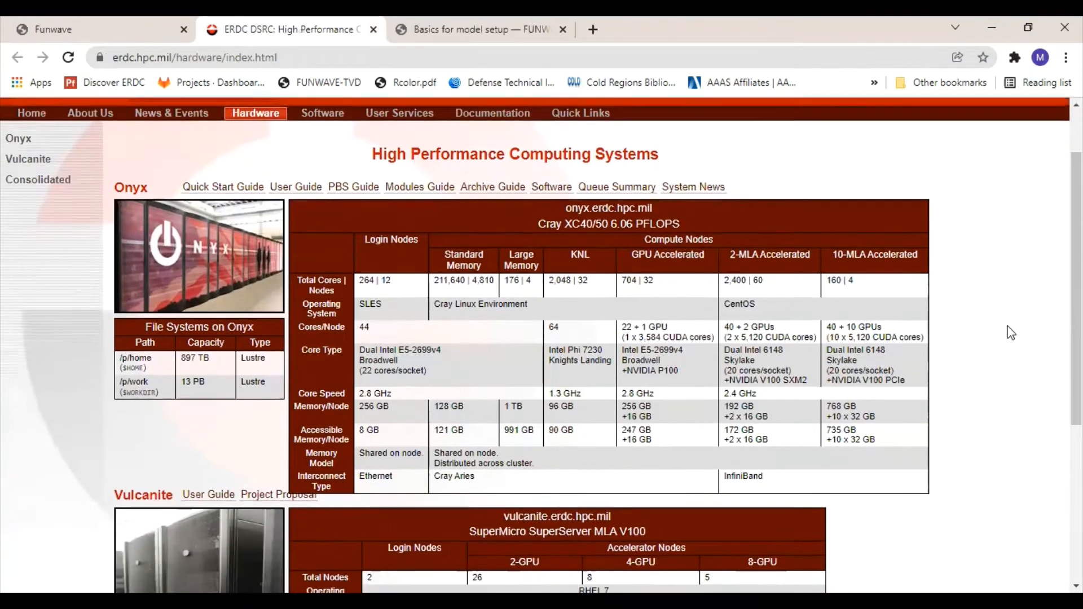
scroll(1011, 333, "up", 6)
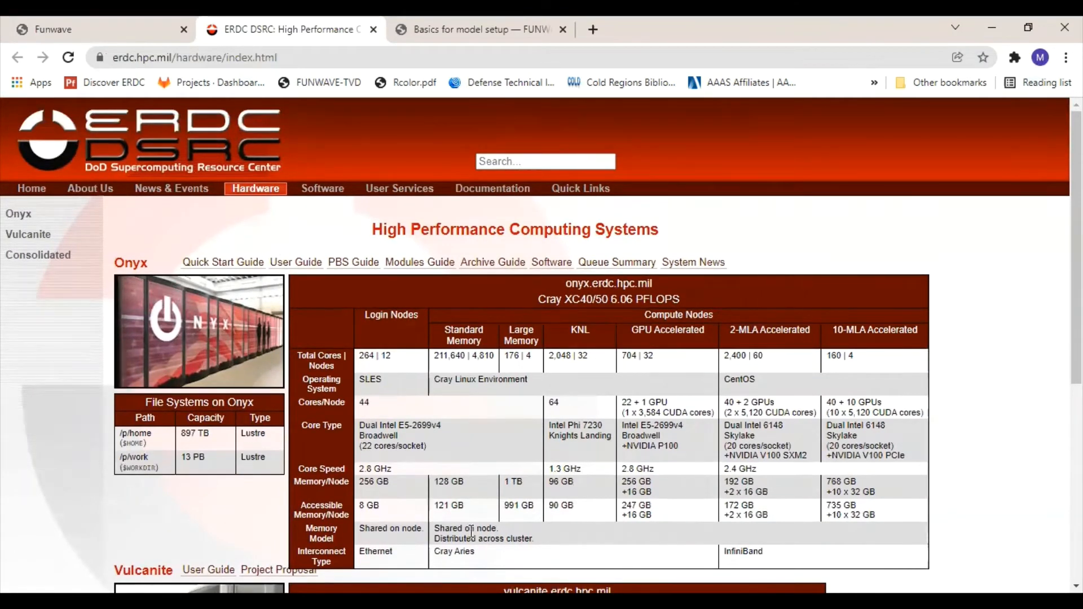
left_click(630, 273)
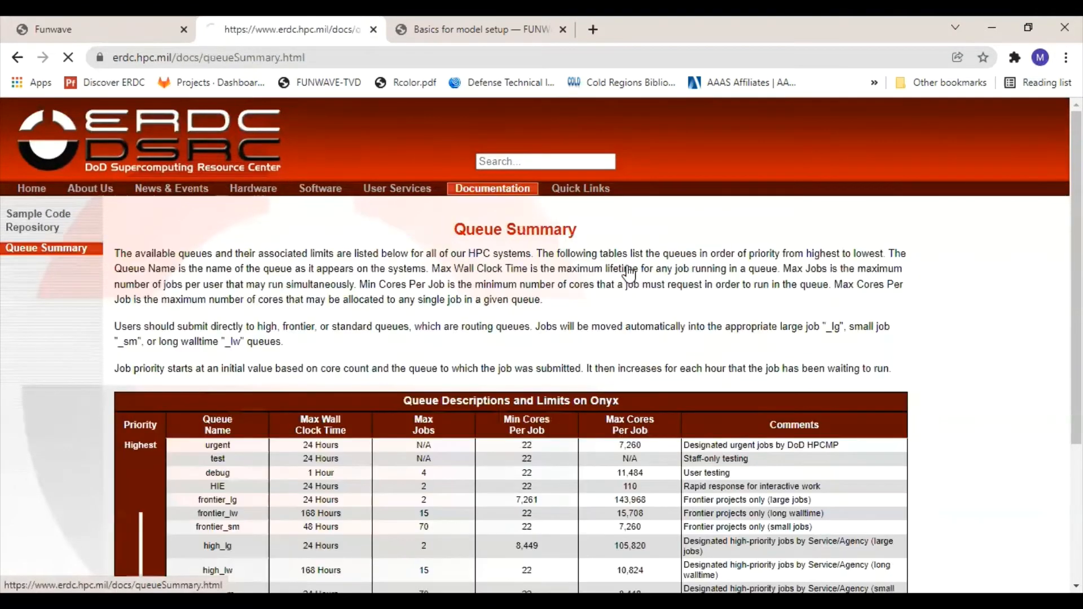
scroll(1019, 385, "down", 3)
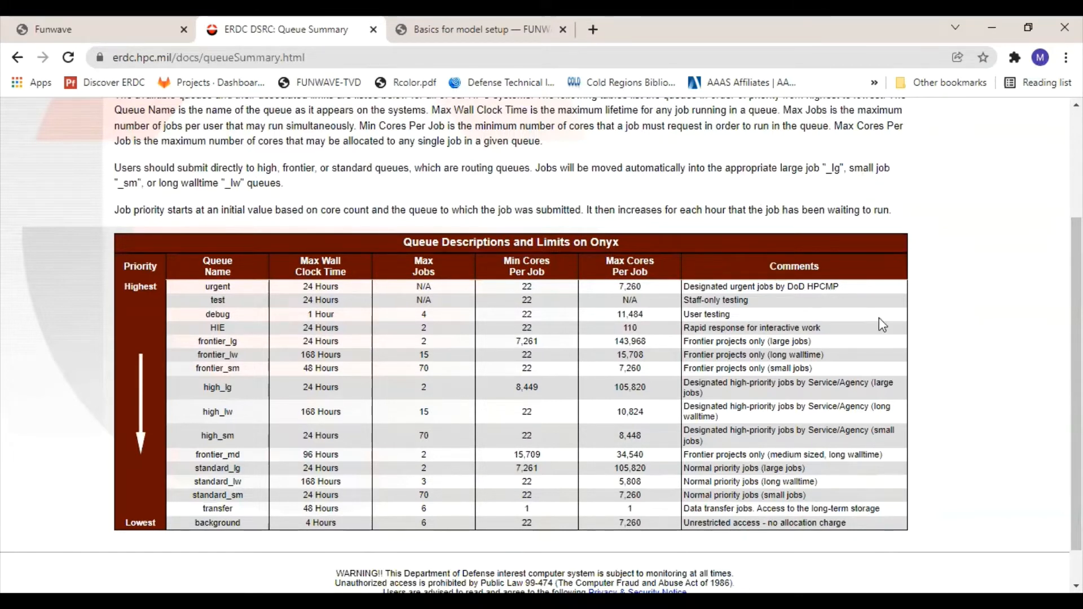
left_click(123, 29)
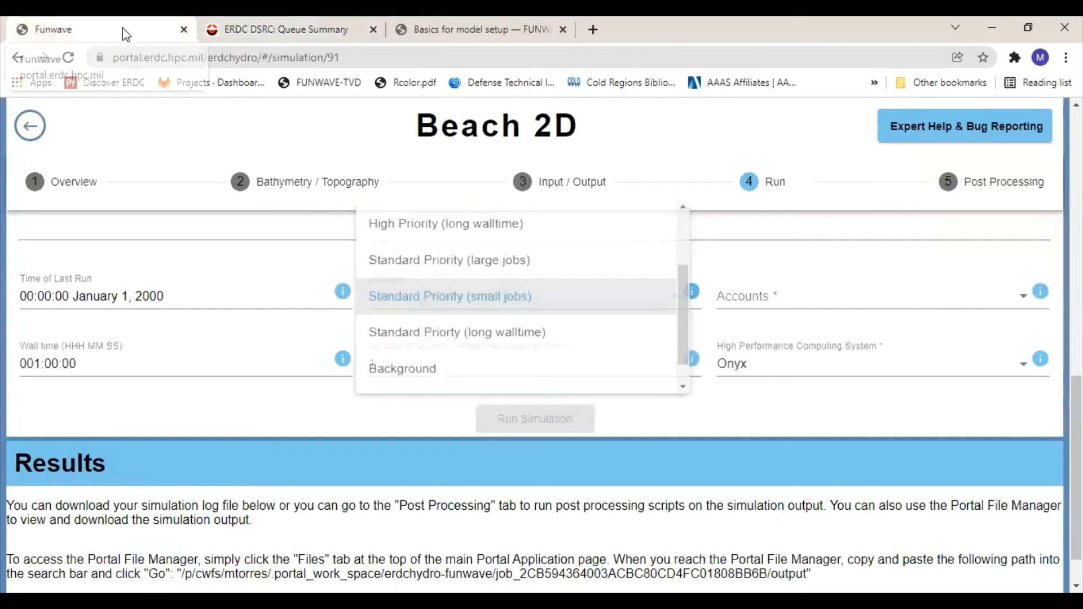
left_click(515, 299)
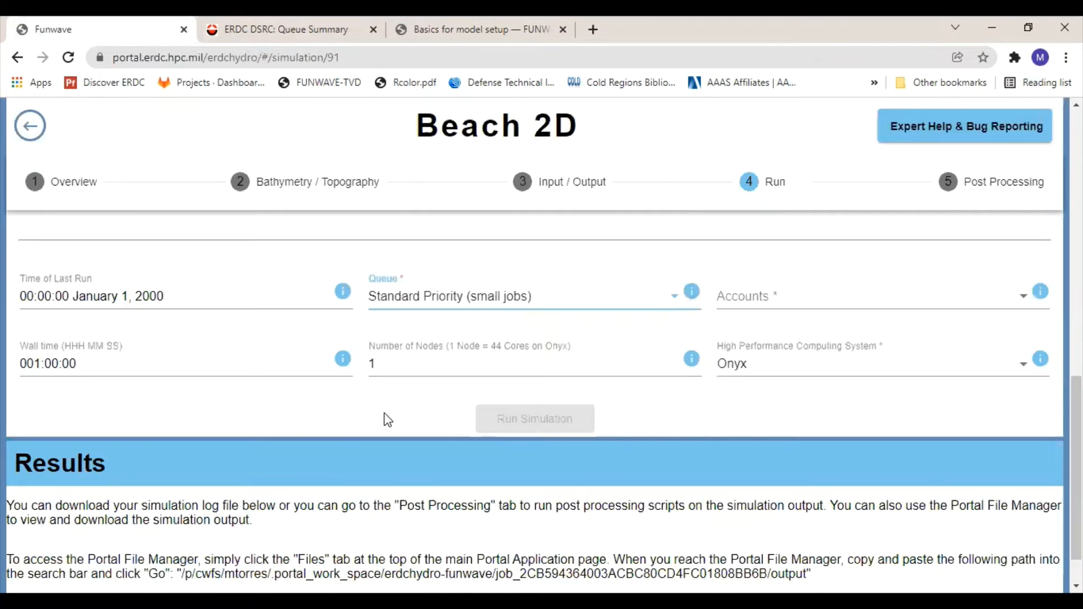
Check the number of nodes against the Cores in X and Cores in Y in the Input / Output temporal specifications.
left_click_drag(401, 363, 369, 364)
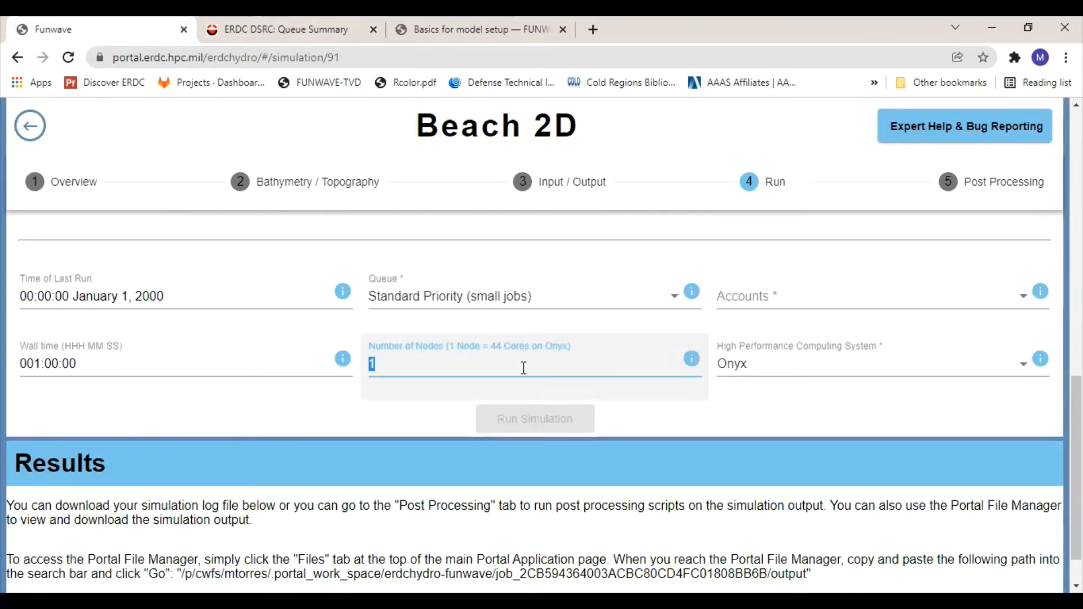
left_click(437, 426)
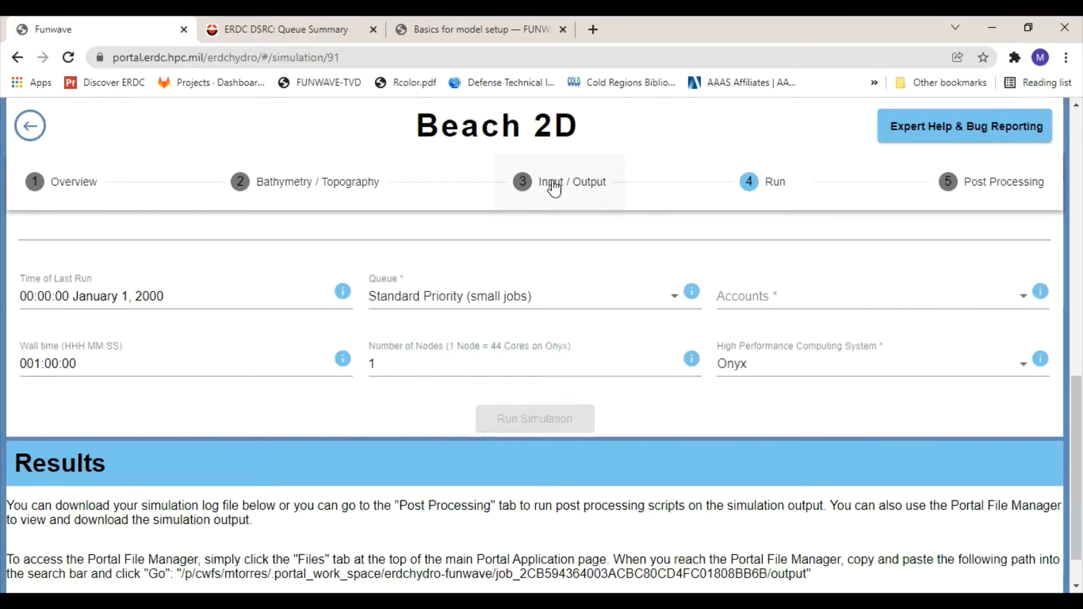
left_click(580, 195)
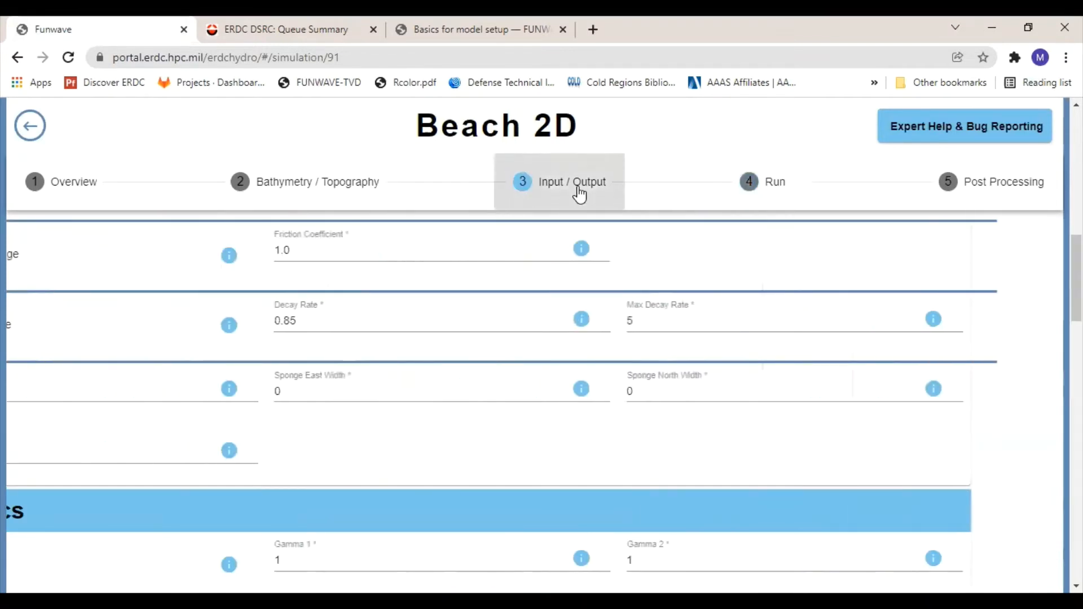
scroll(356, 440, "up", 10)
scroll(357, 435, "up", 2)
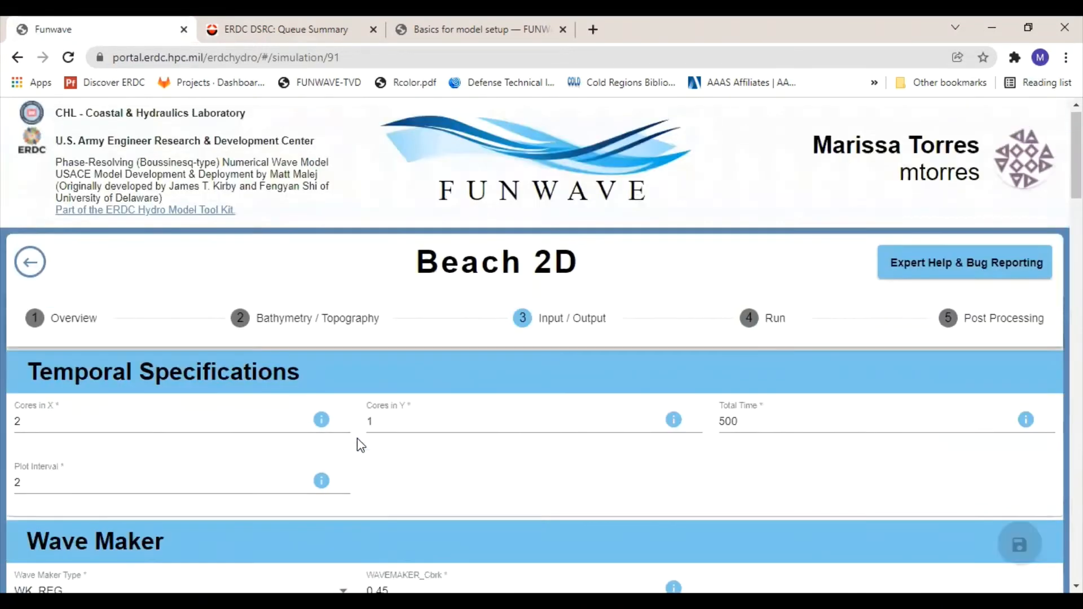
double_click(80, 431)
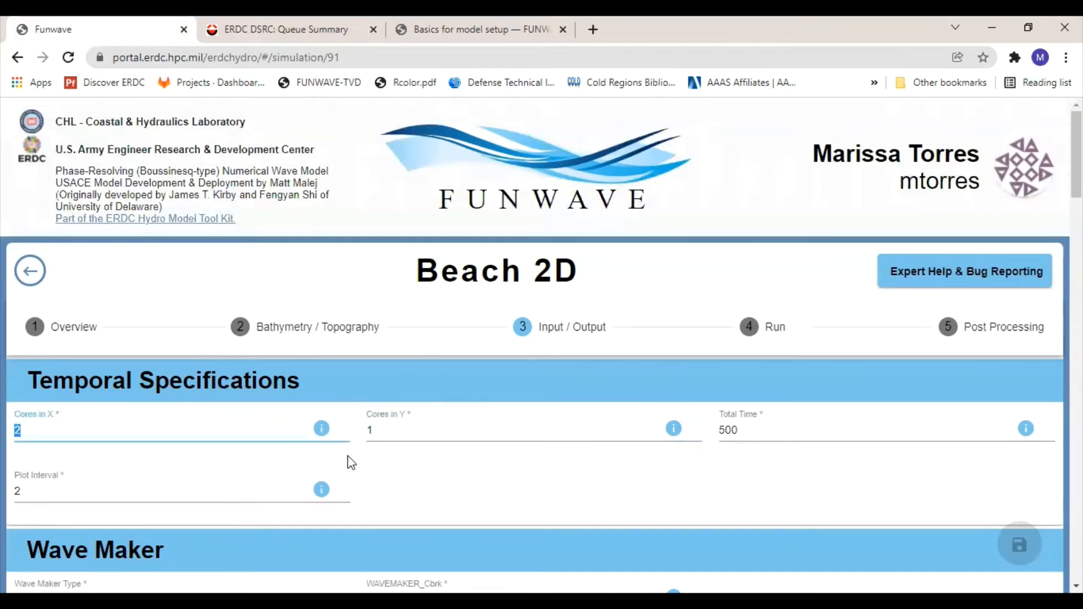
double_click(409, 430)
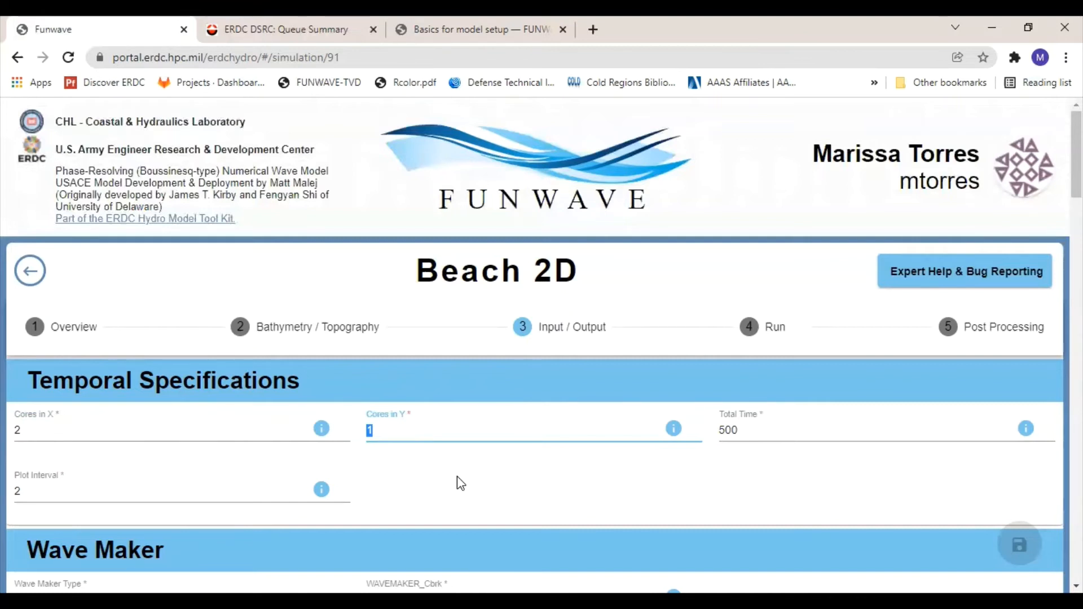
double_click(52, 430)
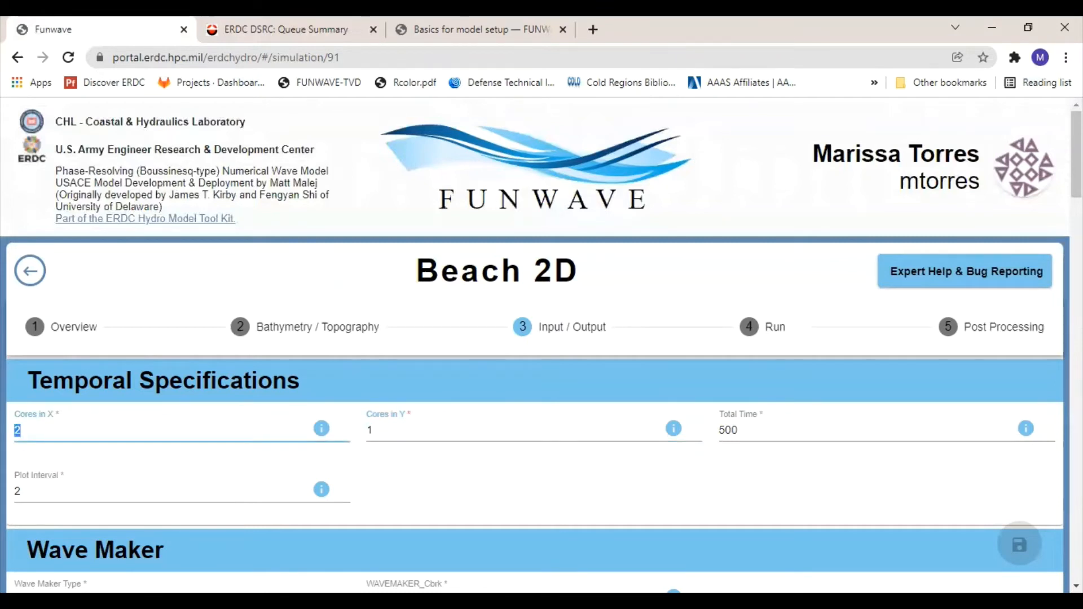
left_click(567, 504)
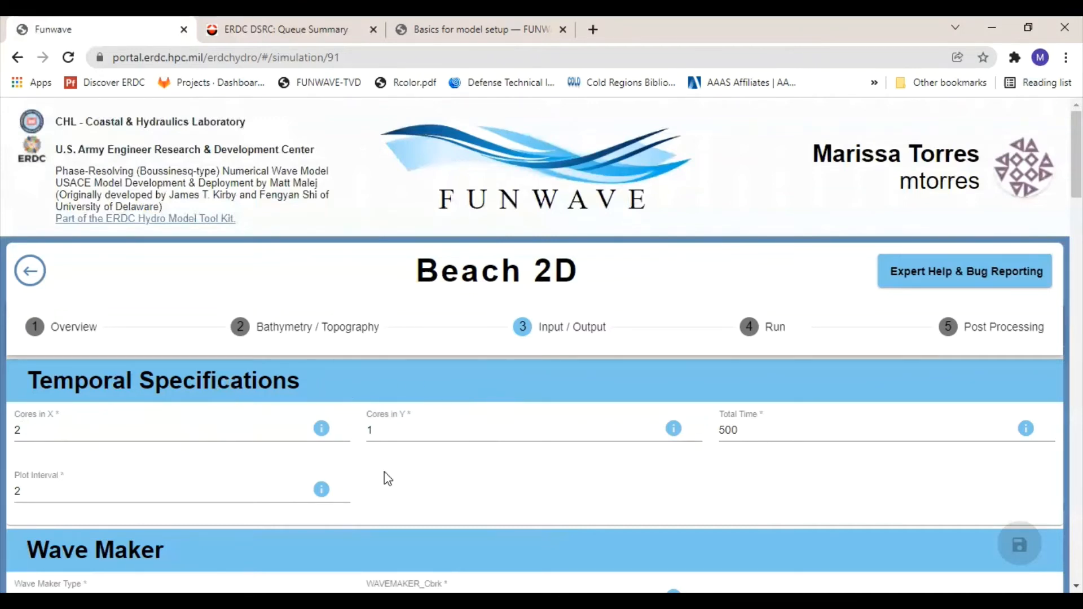
Go back to the Beach 2D run settings, select the first listed account, and run the simulation.
left_click(785, 336)
scroll(1006, 452, "down", 10)
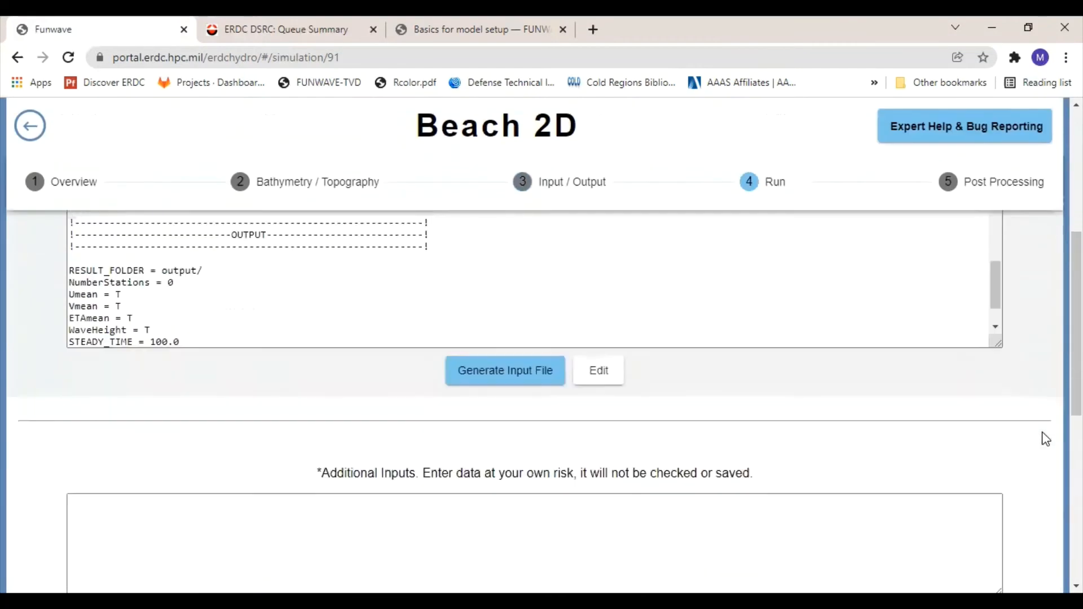
mouse_move(1038, 427)
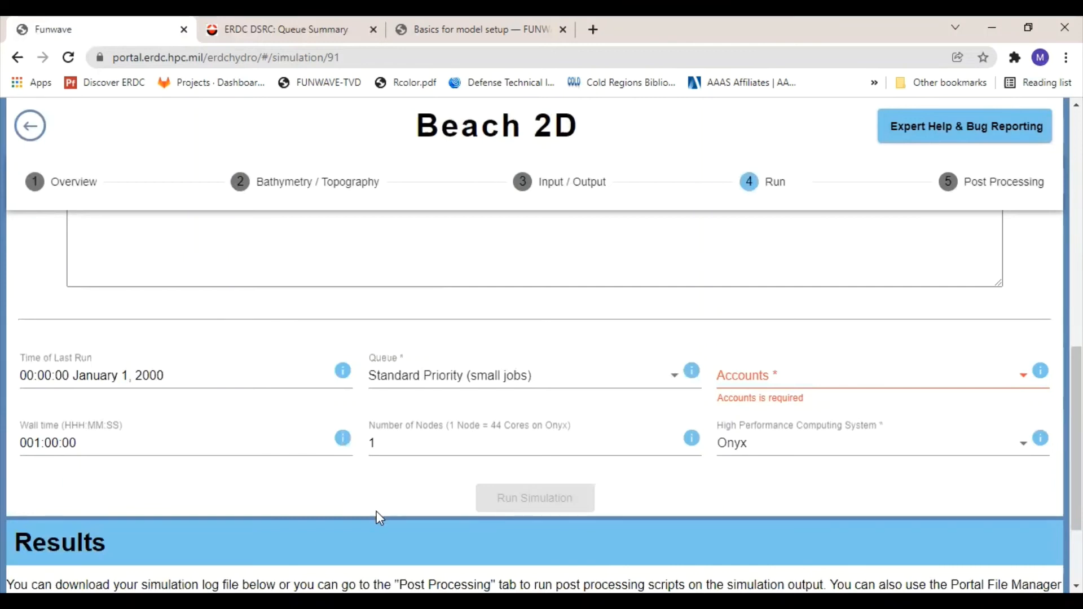
left_click(392, 439)
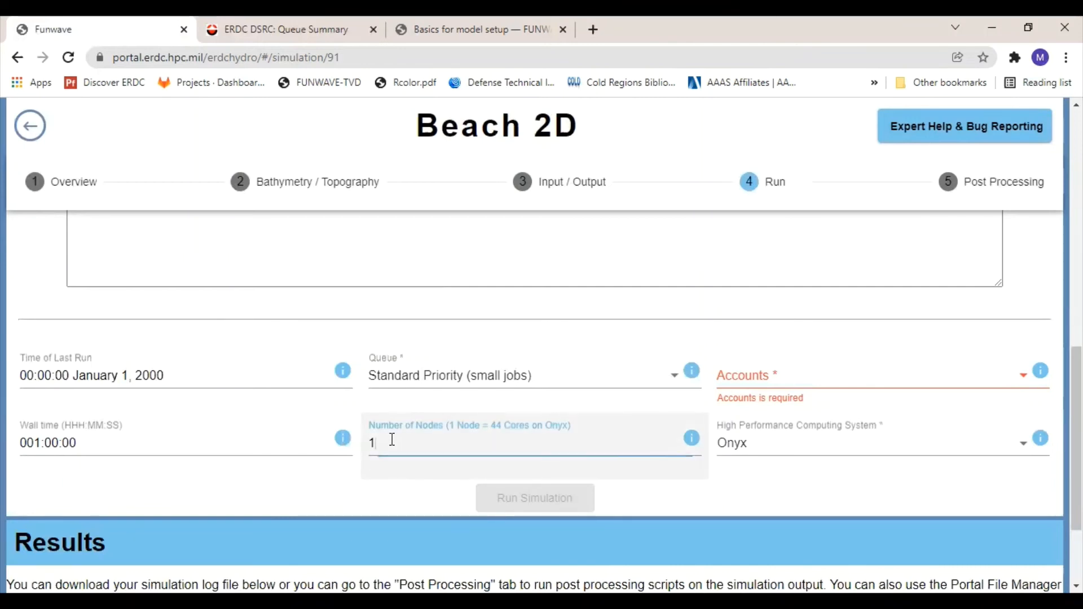
left_click(392, 504)
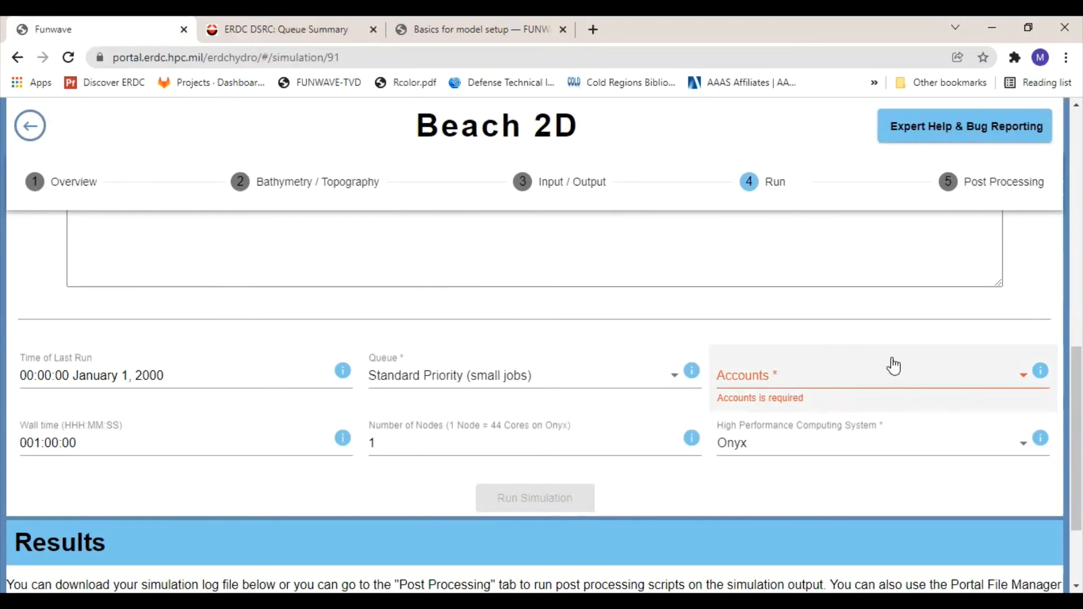
left_click(814, 387)
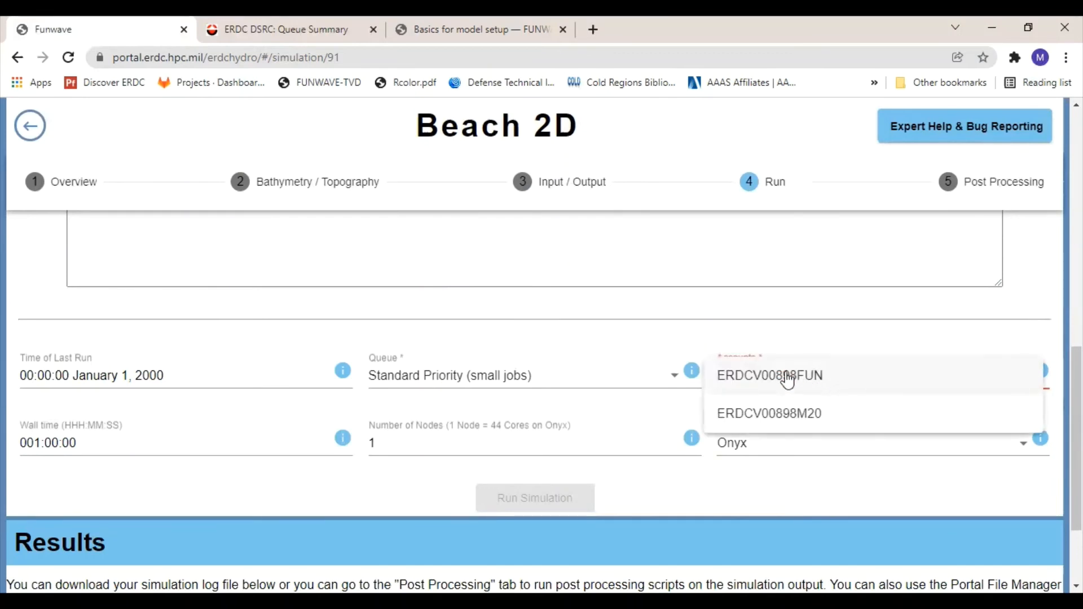
left_click(770, 377)
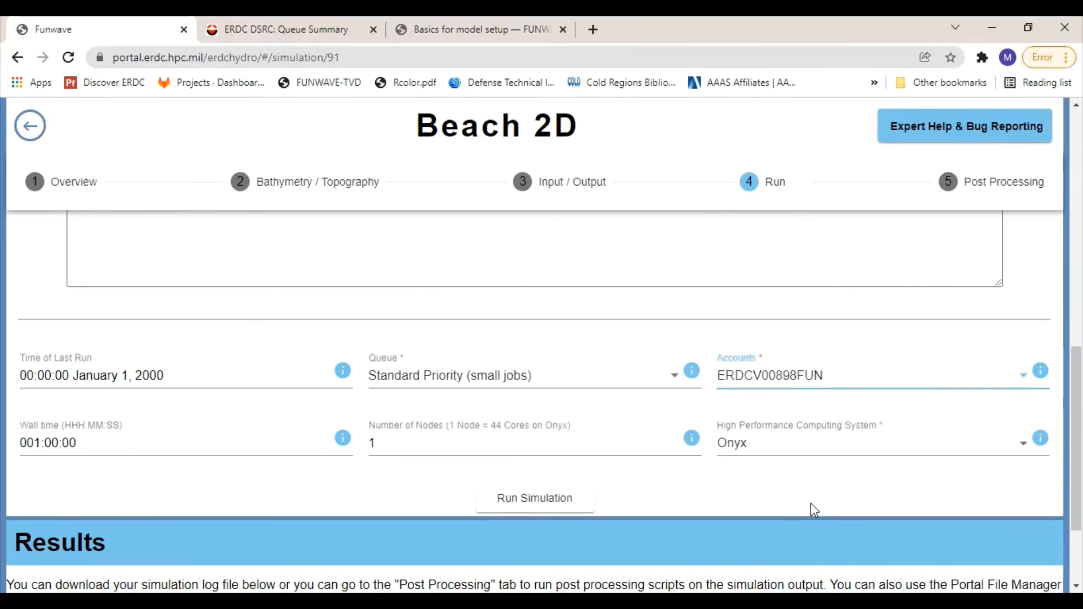
left_click(517, 508)
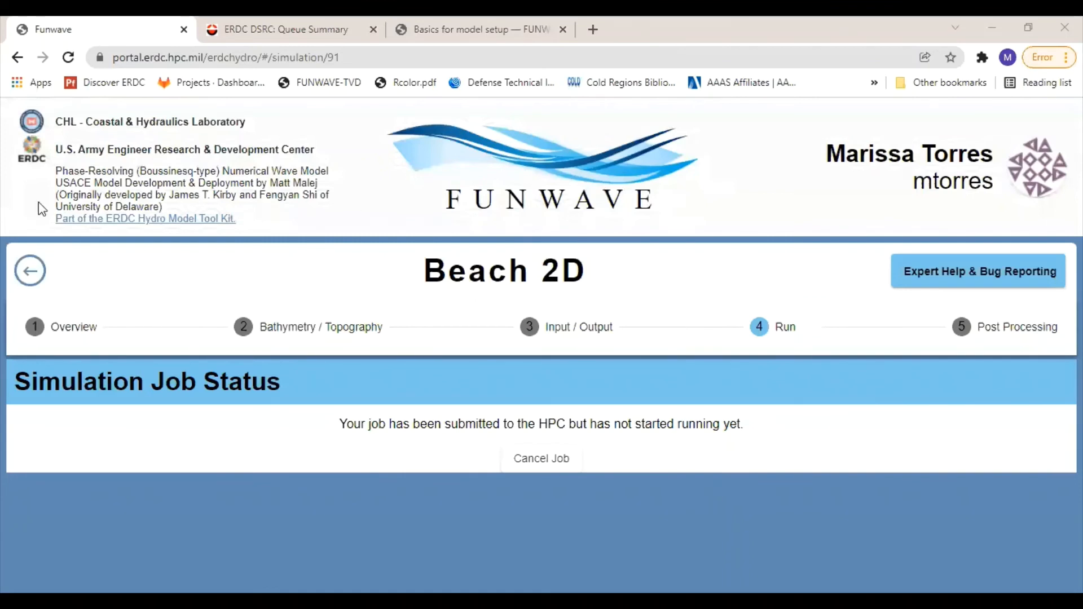
Open the Beach 2D - Clone simulation from the private workspace and show the Results section of its Run stage.
left_click(30, 272)
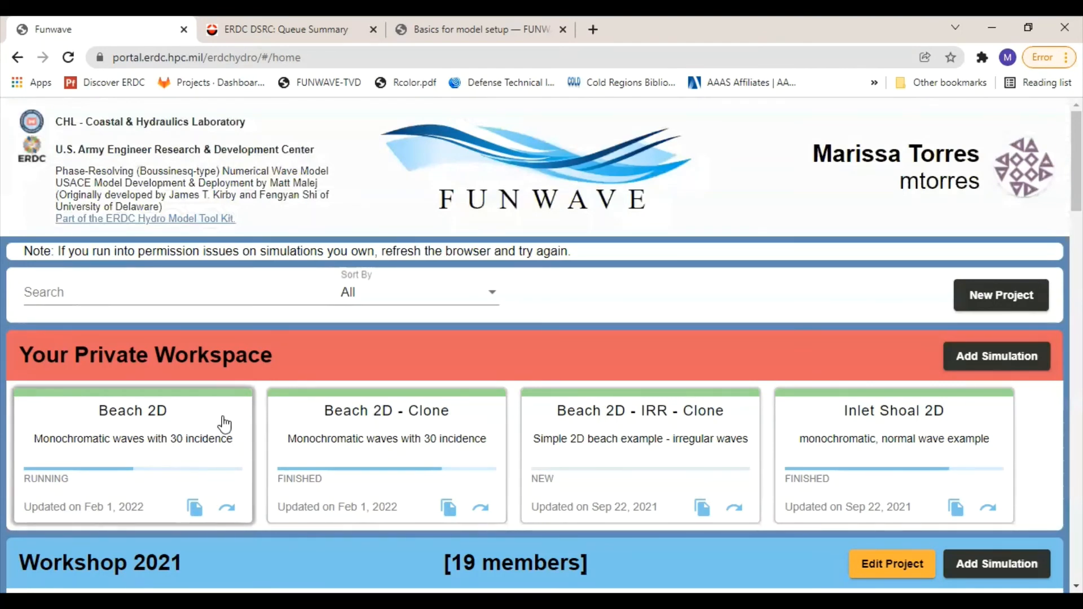
left_click(416, 432)
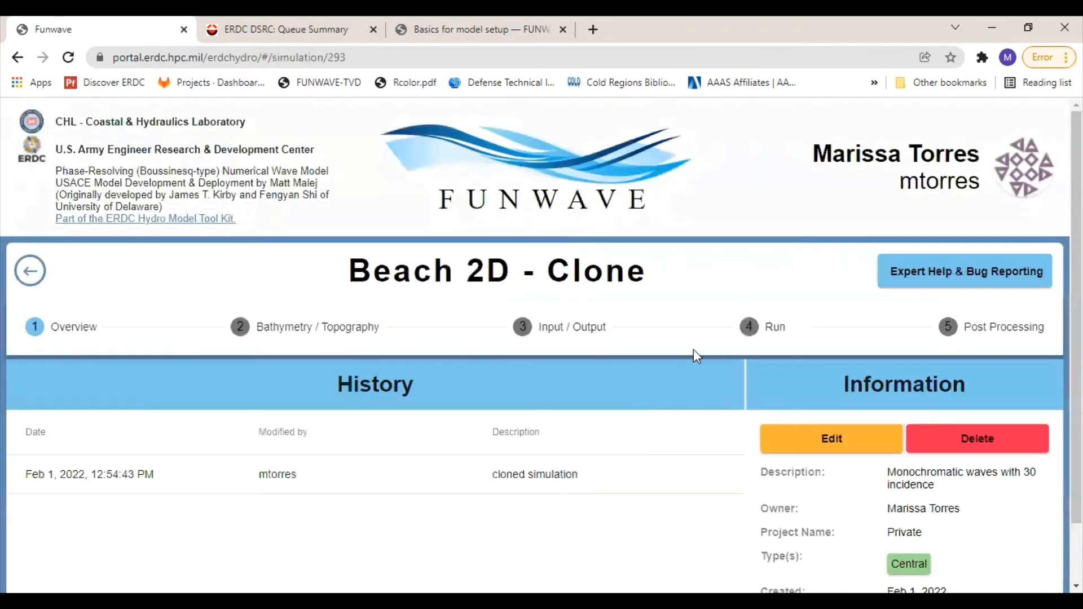
left_click(765, 338)
scroll(1048, 451, "down", 10)
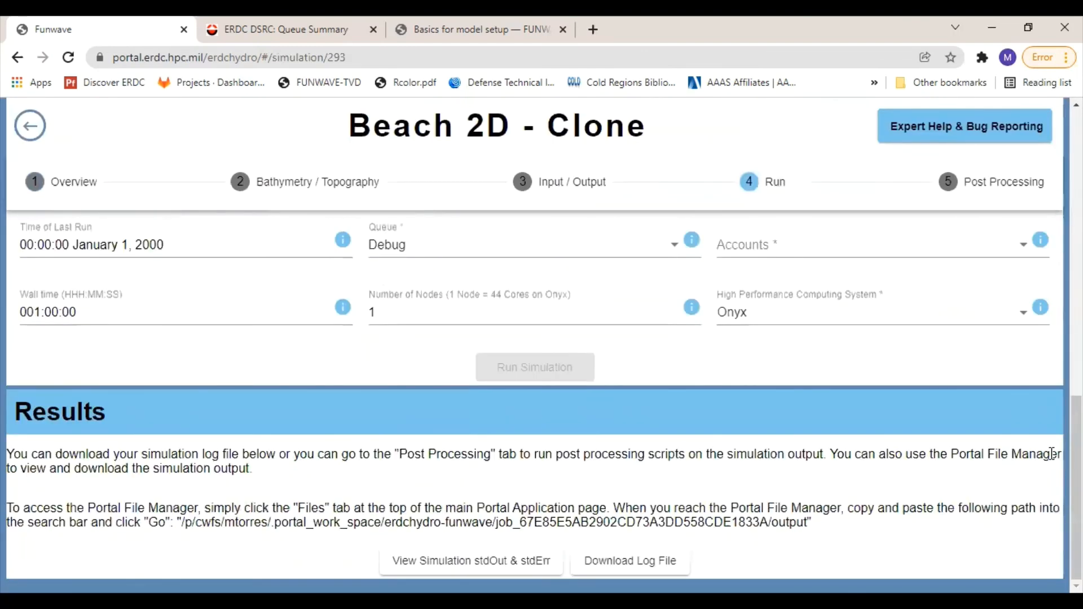